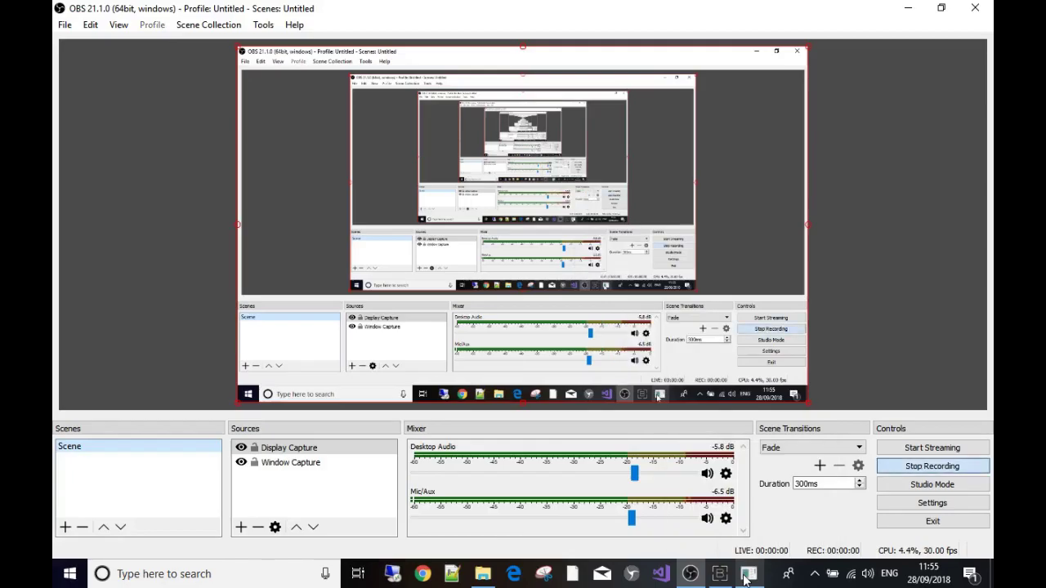
# - Bring the Browser Automation Studio window forward from the taskbar, showing the empty Main script
pyautogui.click(745, 577)
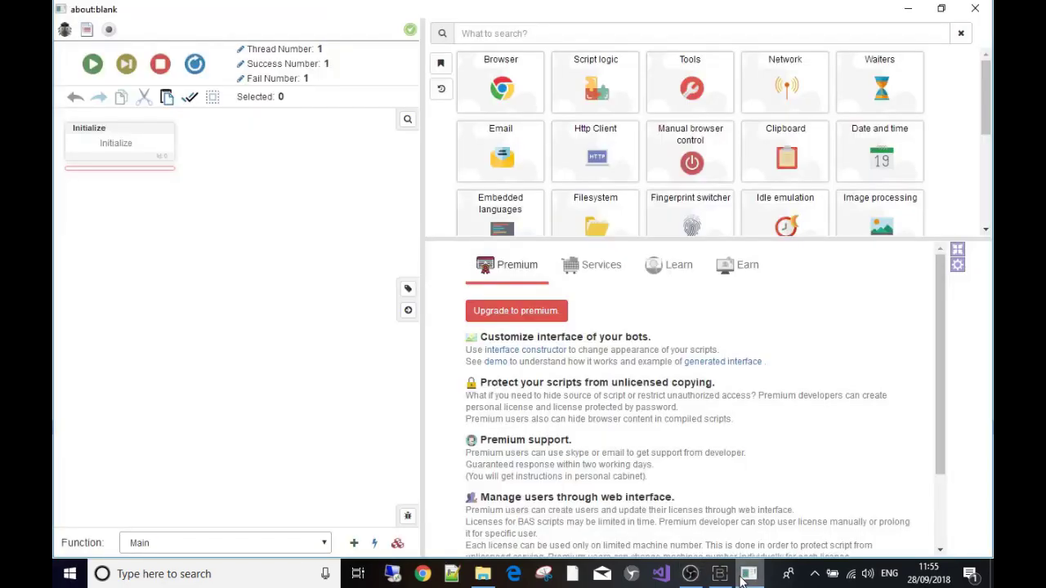